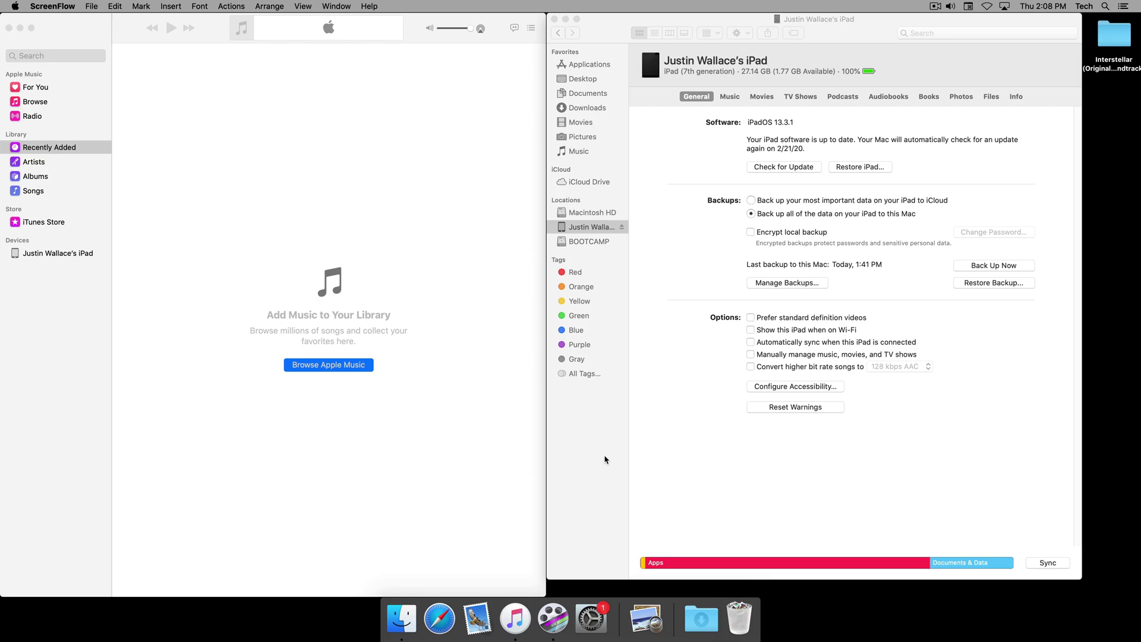
Open the Interstellar soundtrack folder on the desktop to view its MP3 files, and close it
click(409, 287)
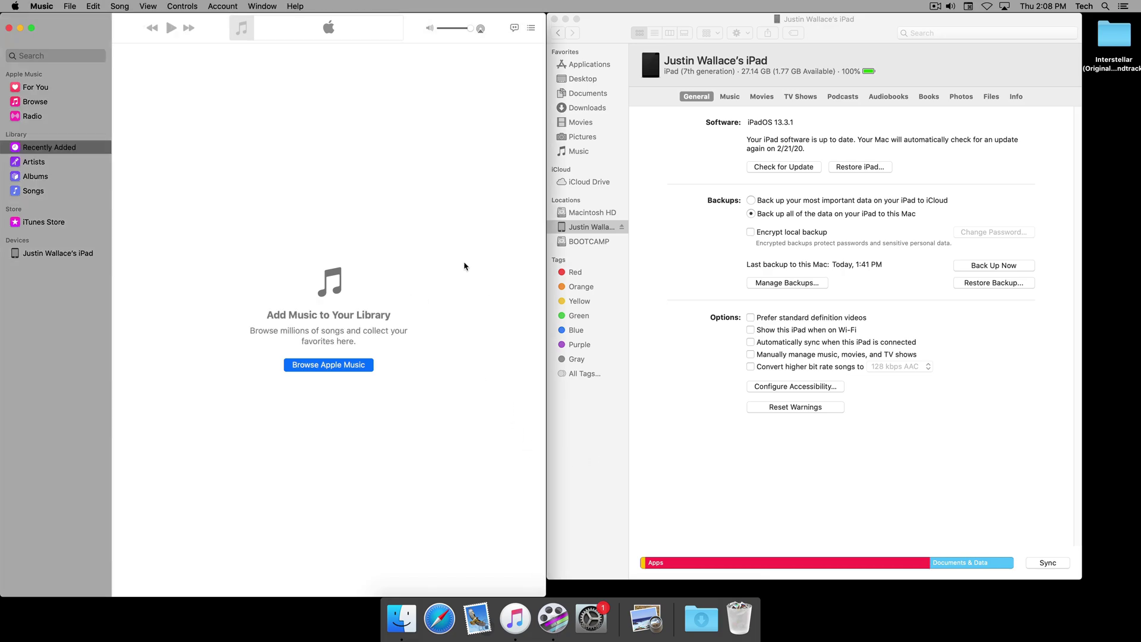
click(680, 226)
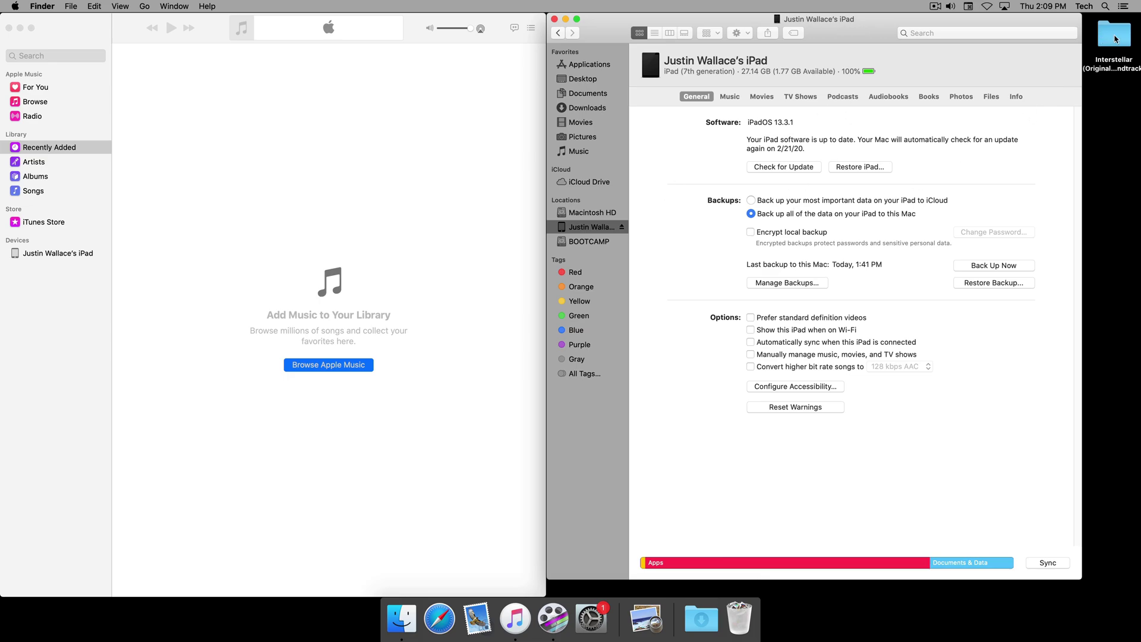
click(1115, 35)
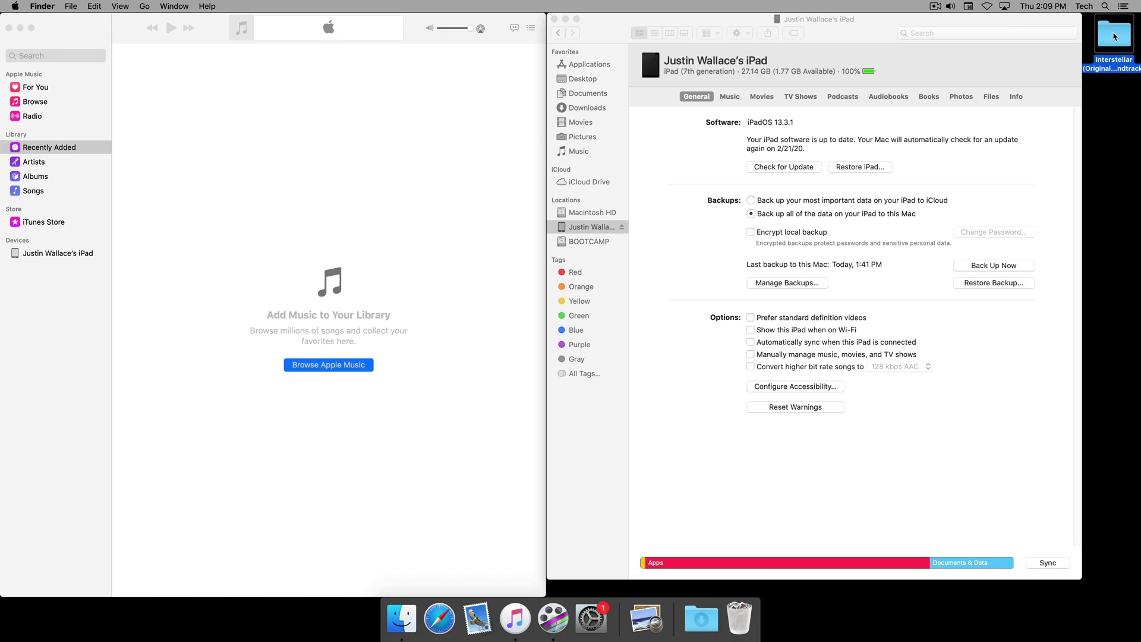
double_click(1115, 35)
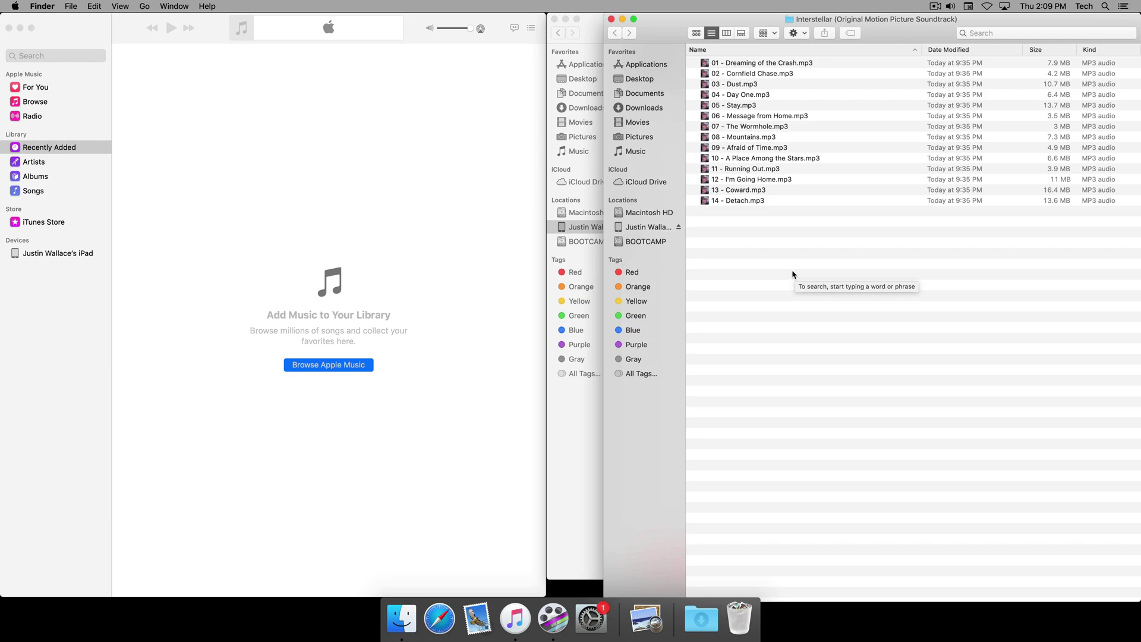
click(611, 20)
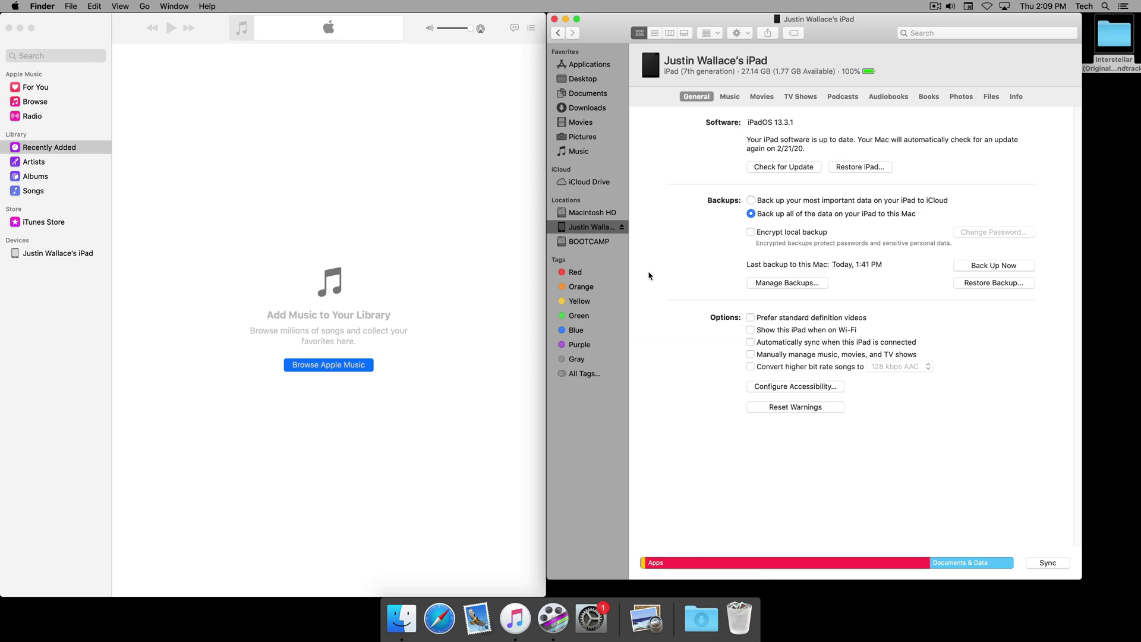
Set the Music Media folder location to the Music folder in the Music app's file preferences and confirm the preferences
click(429, 177)
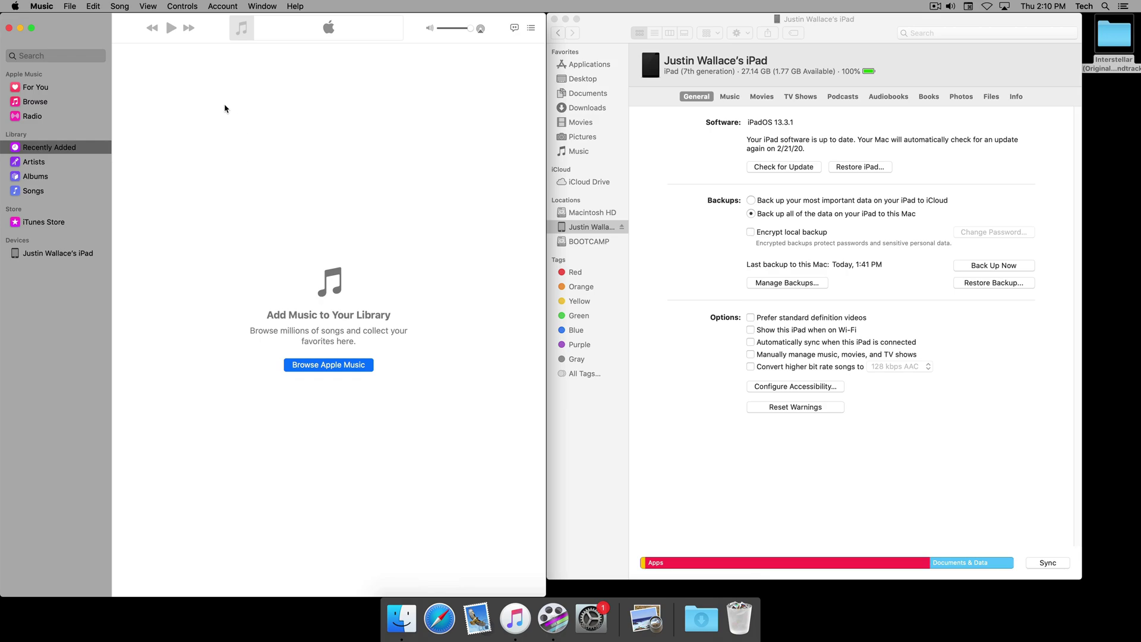
click(48, 6)
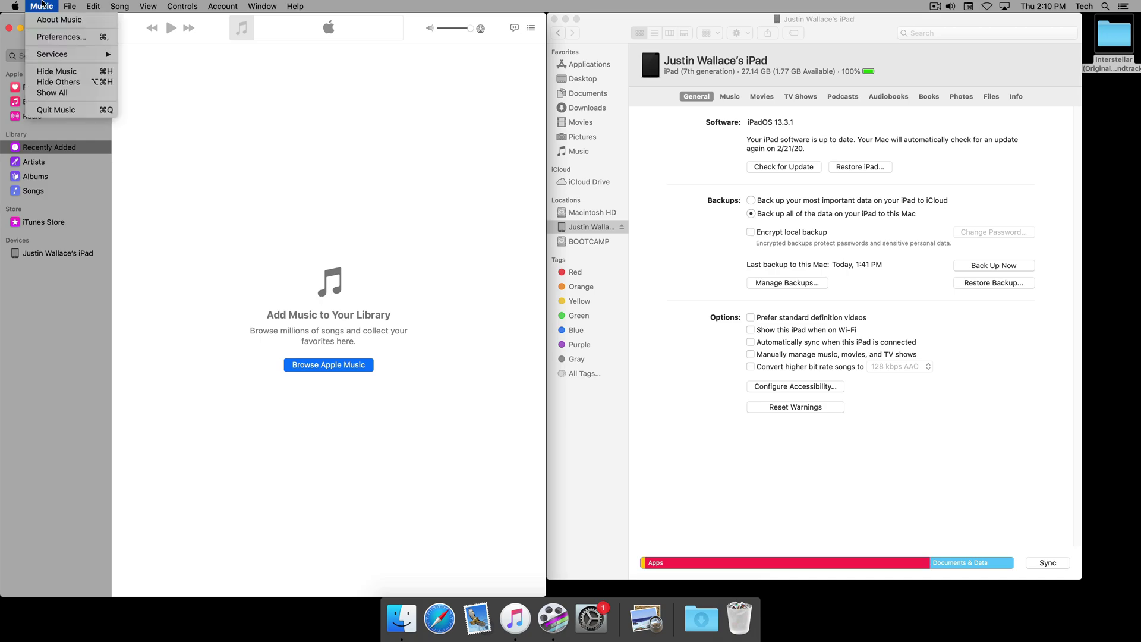
click(51, 38)
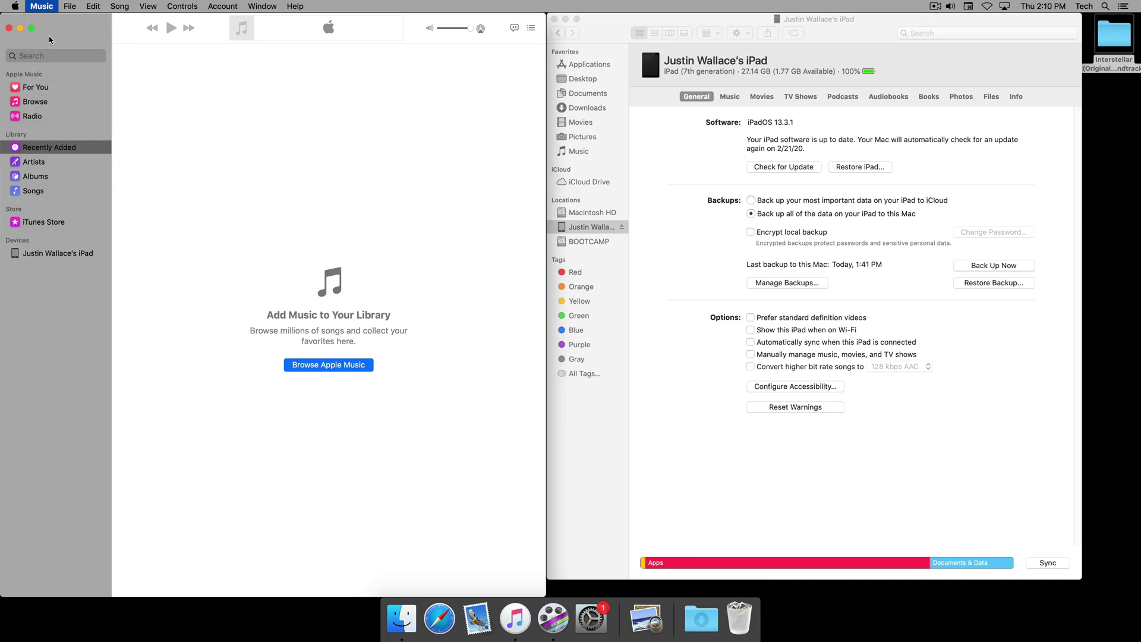
drag(469, 199, 294, 137)
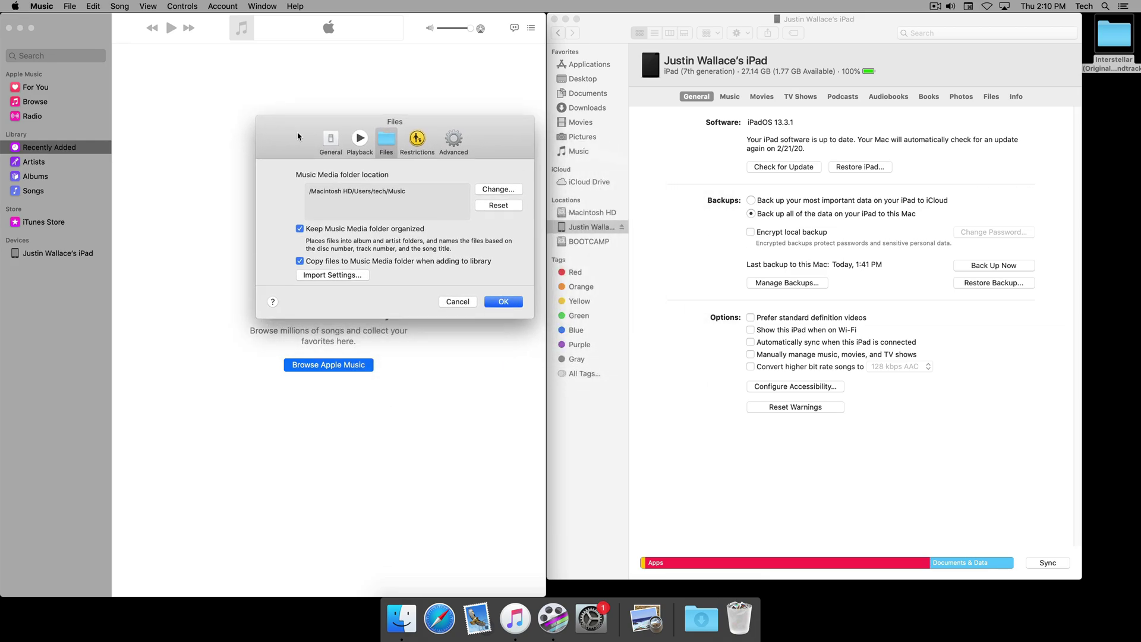
click(493, 190)
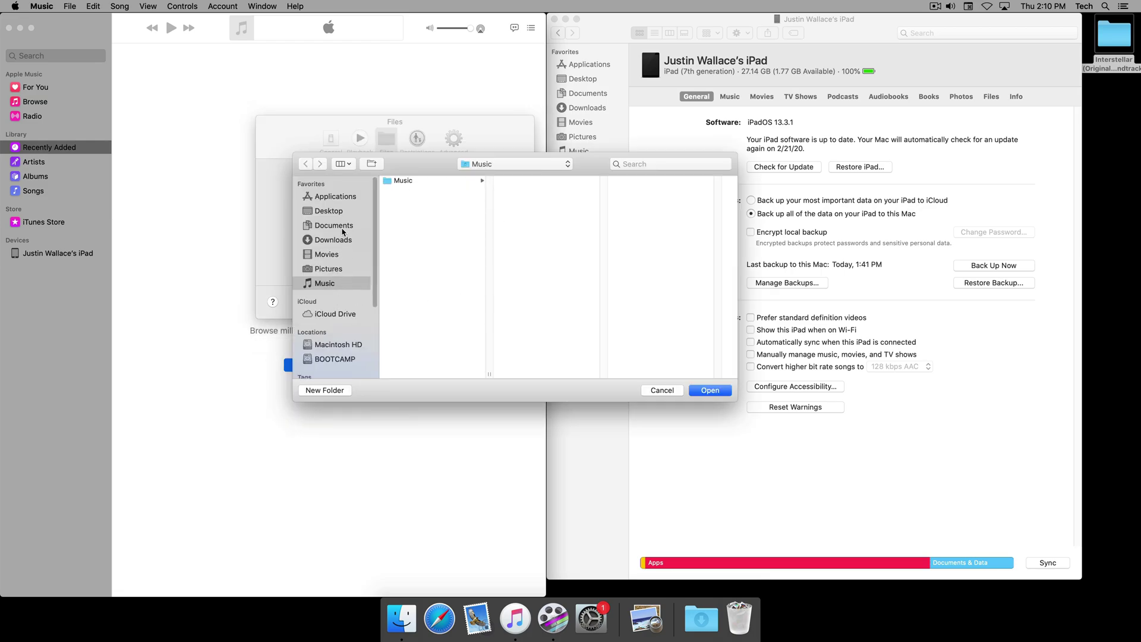
click(336, 275)
click(335, 287)
click(349, 347)
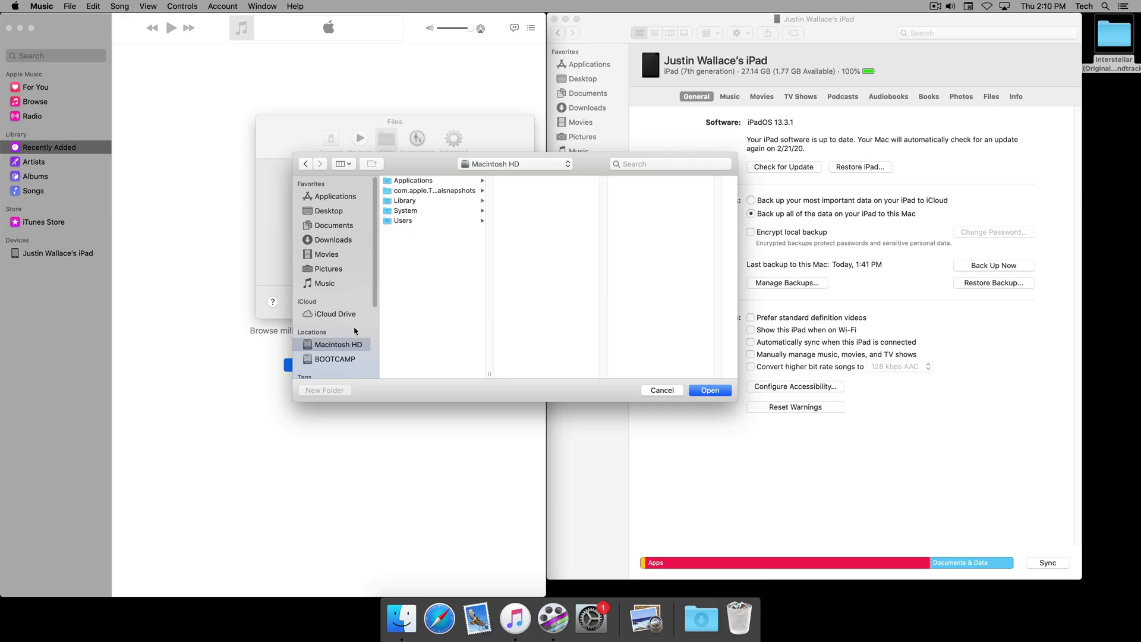
click(333, 283)
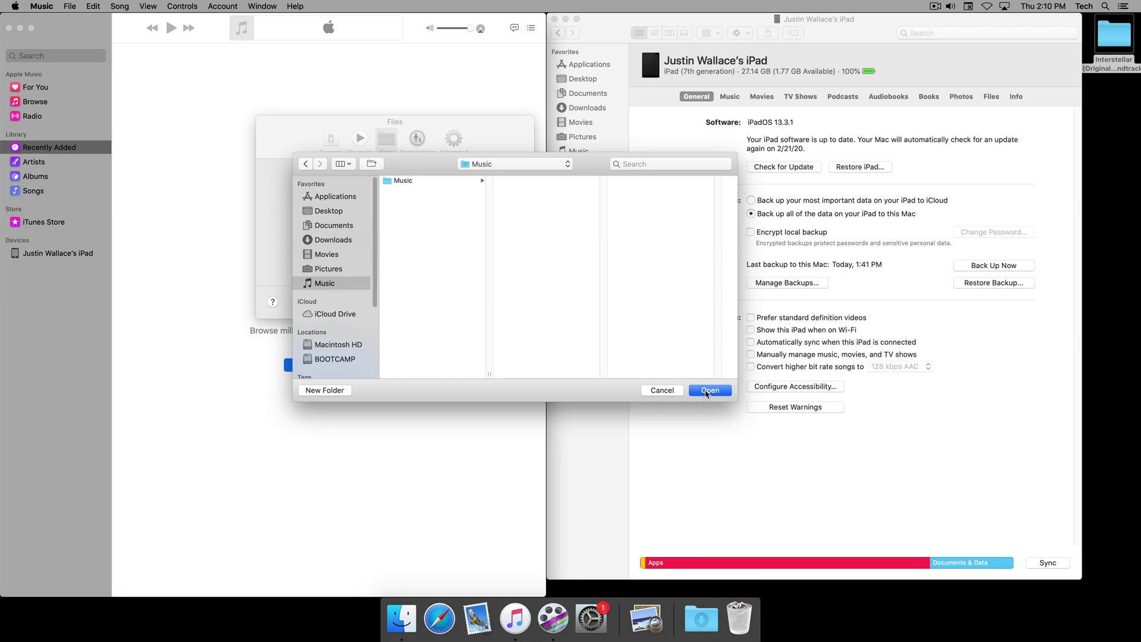
click(705, 390)
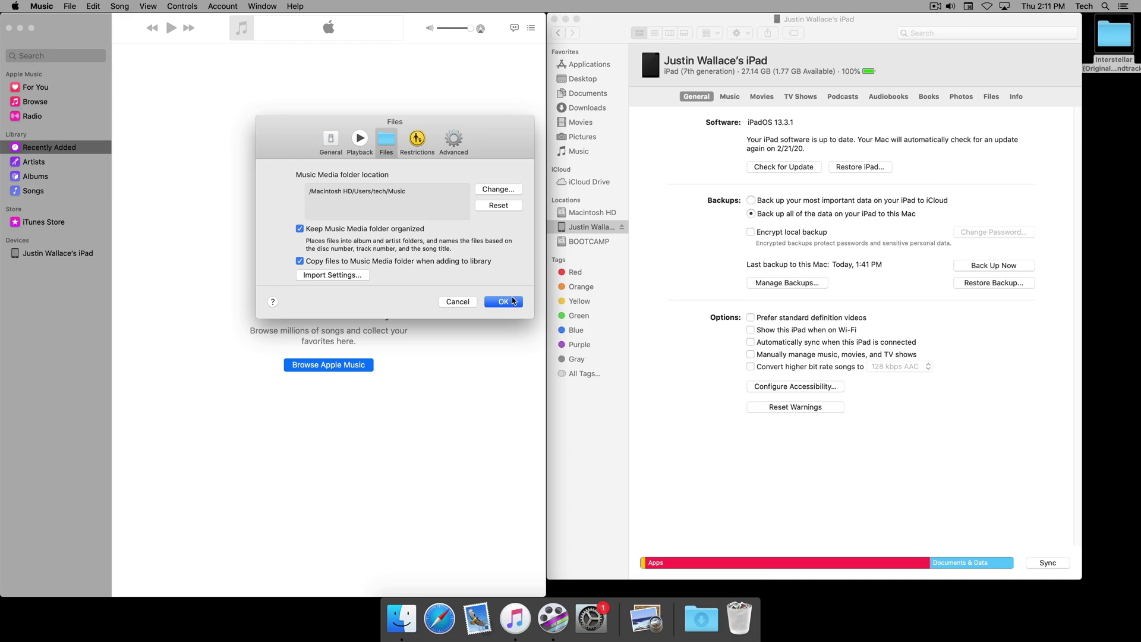
click(1118, 36)
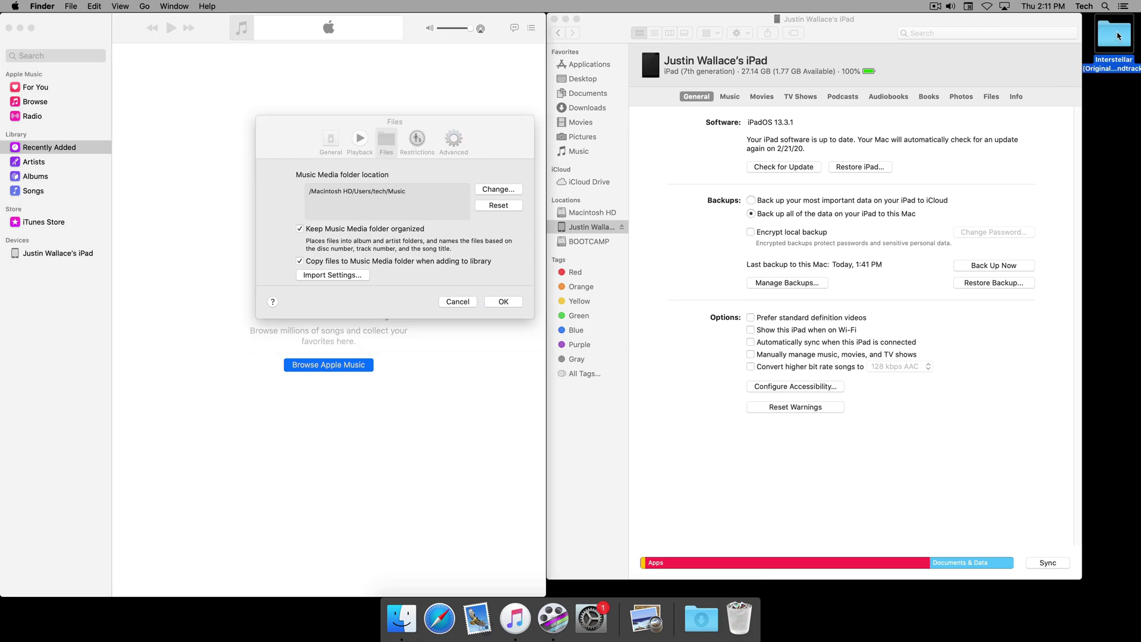
click(511, 145)
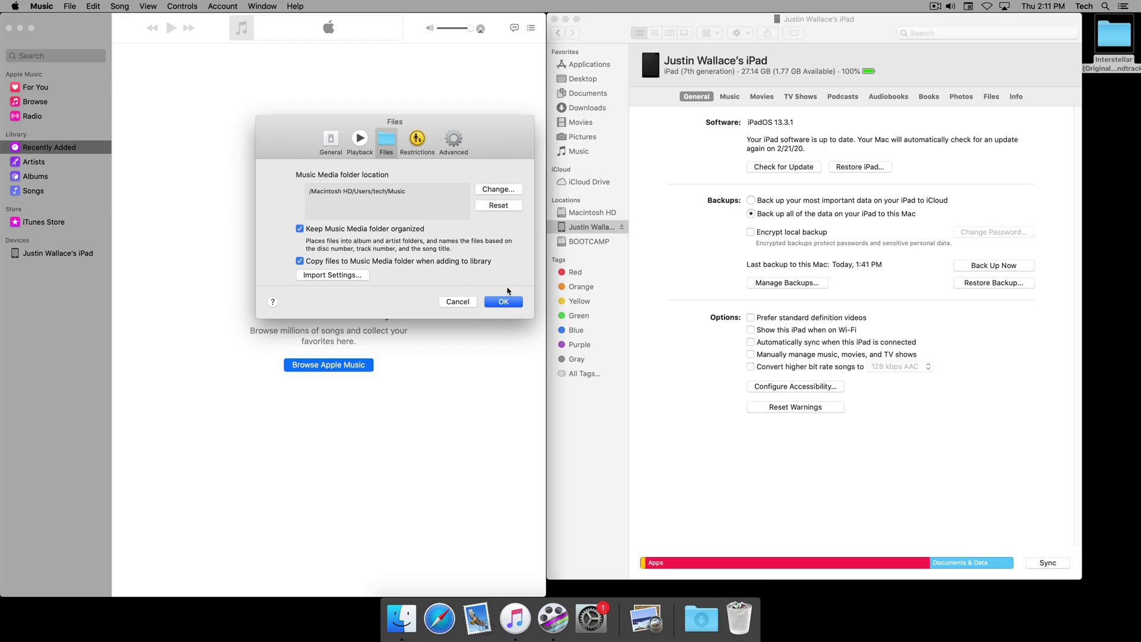
click(505, 303)
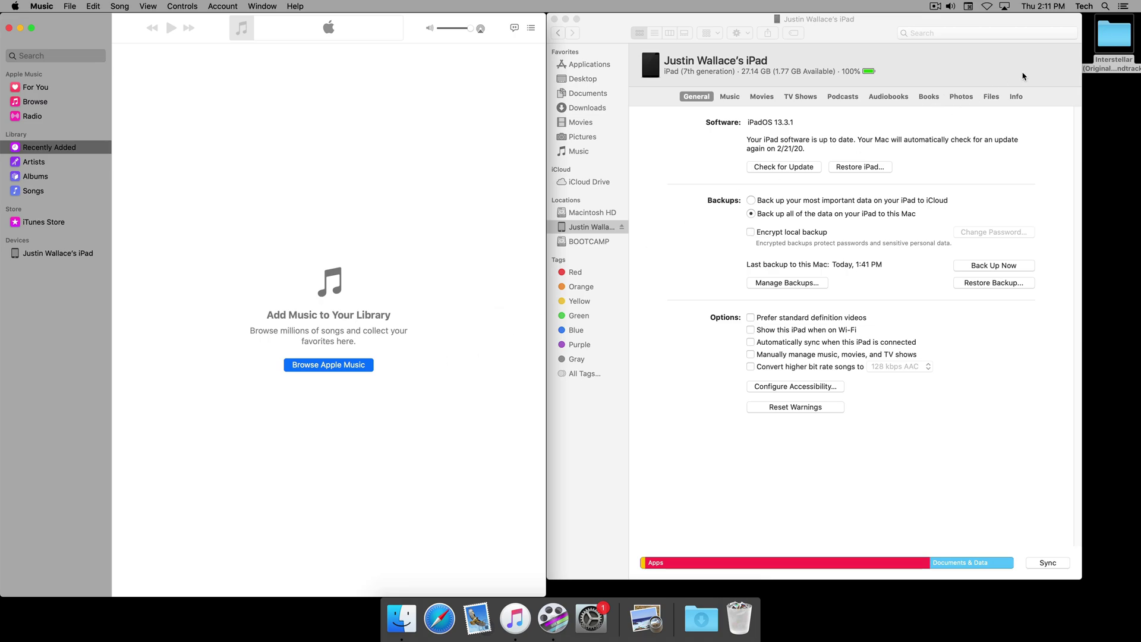
Add the Interstellar soundtrack folder from the desktop to the Music library and open the imported album
drag(1108, 38, 38, 171)
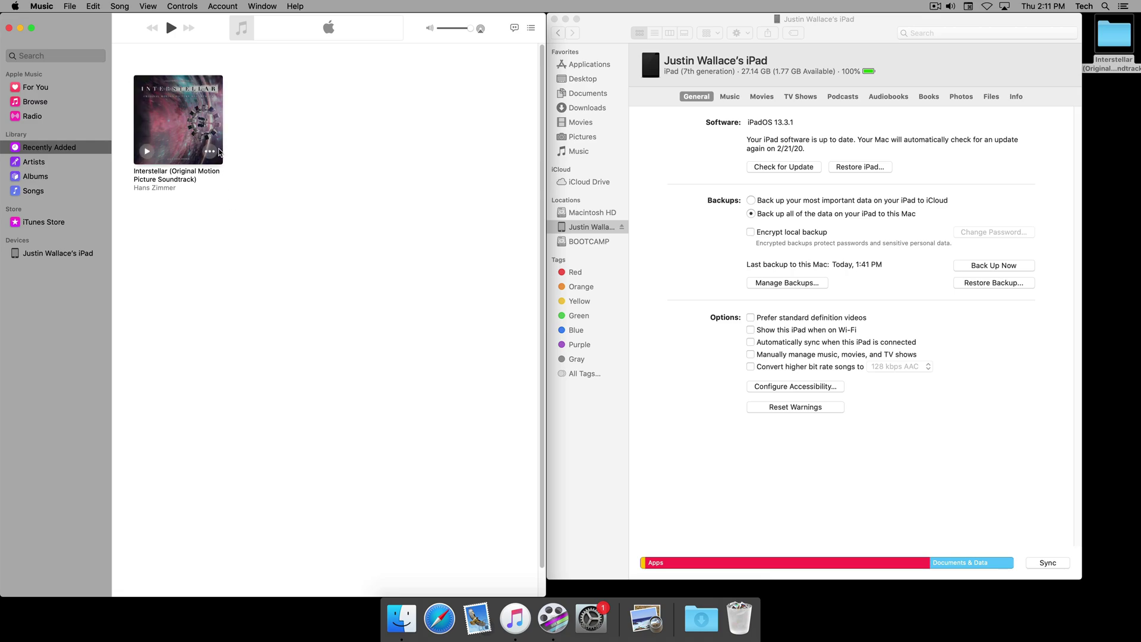
mouse_move(188, 111)
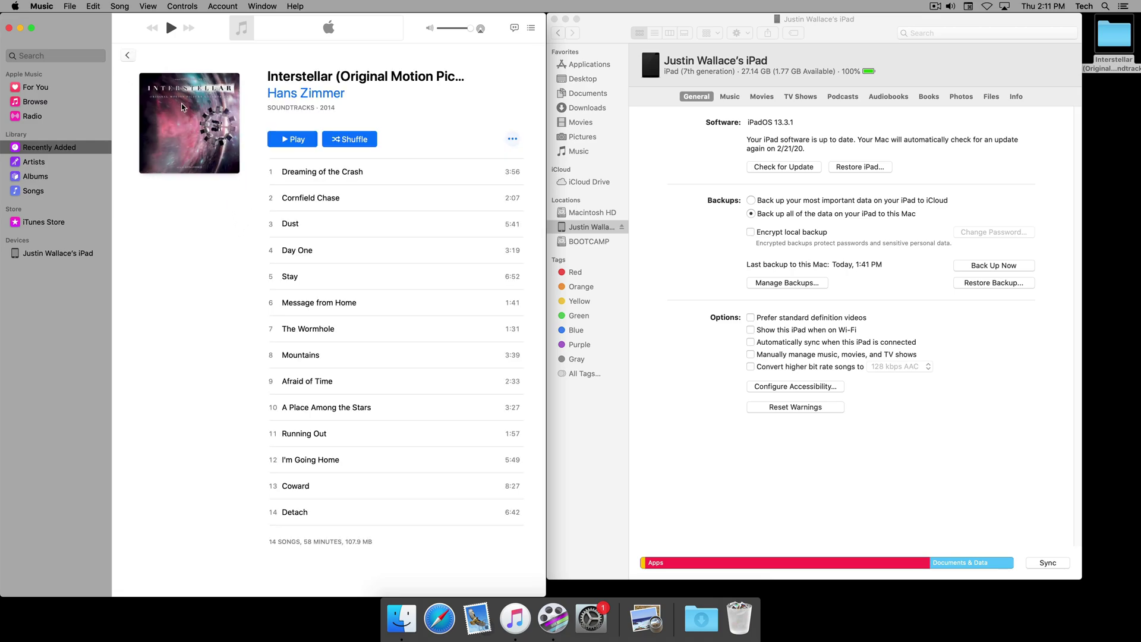
Show the Cornfield Chase track in Finder, widen the window to inspect its folder structure, and close it
click(313, 201)
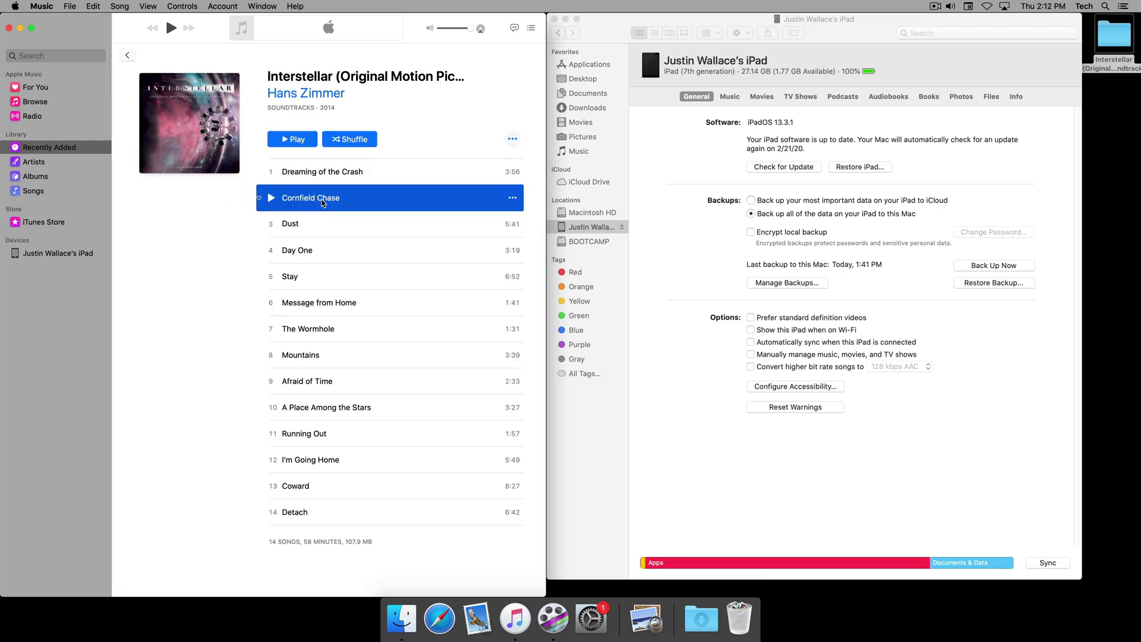
right_click(321, 203)
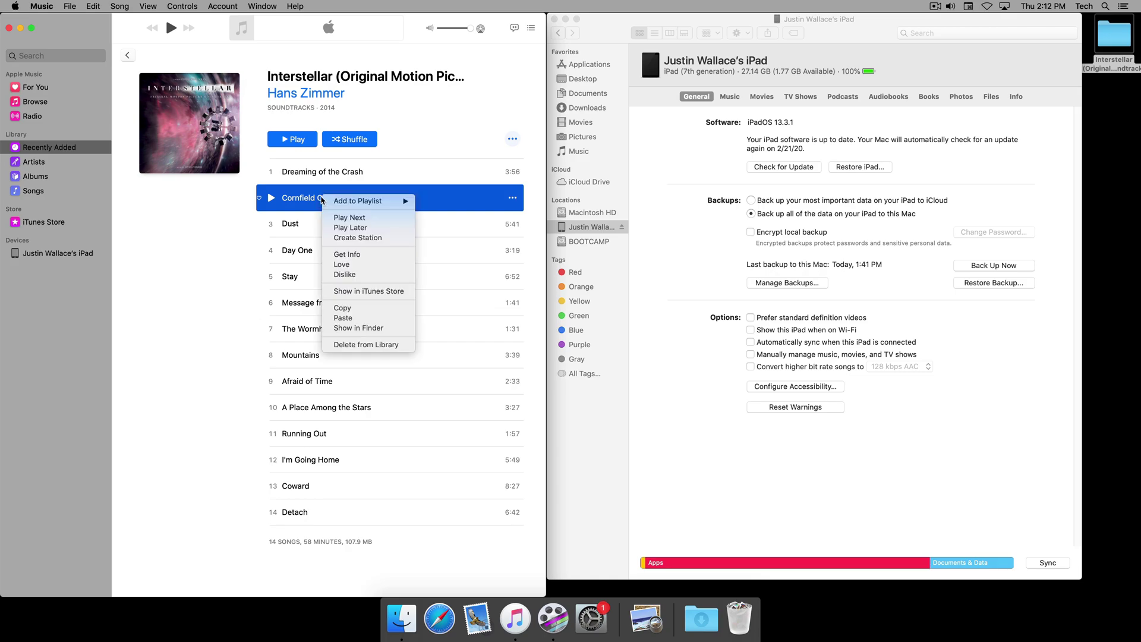
click(388, 329)
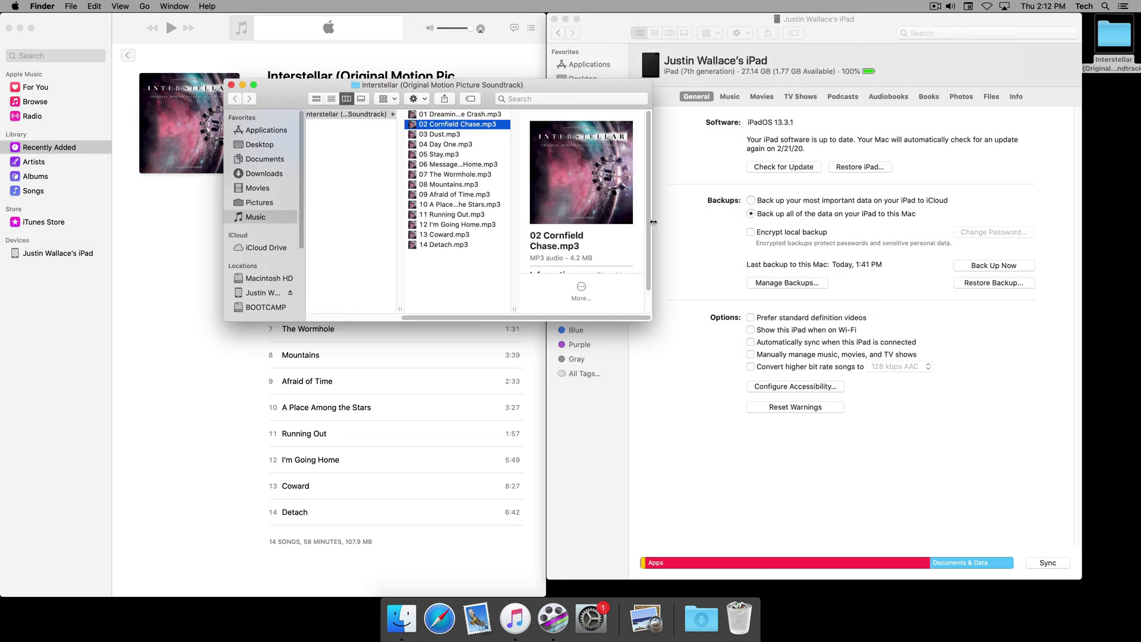
drag(652, 221, 1034, 197)
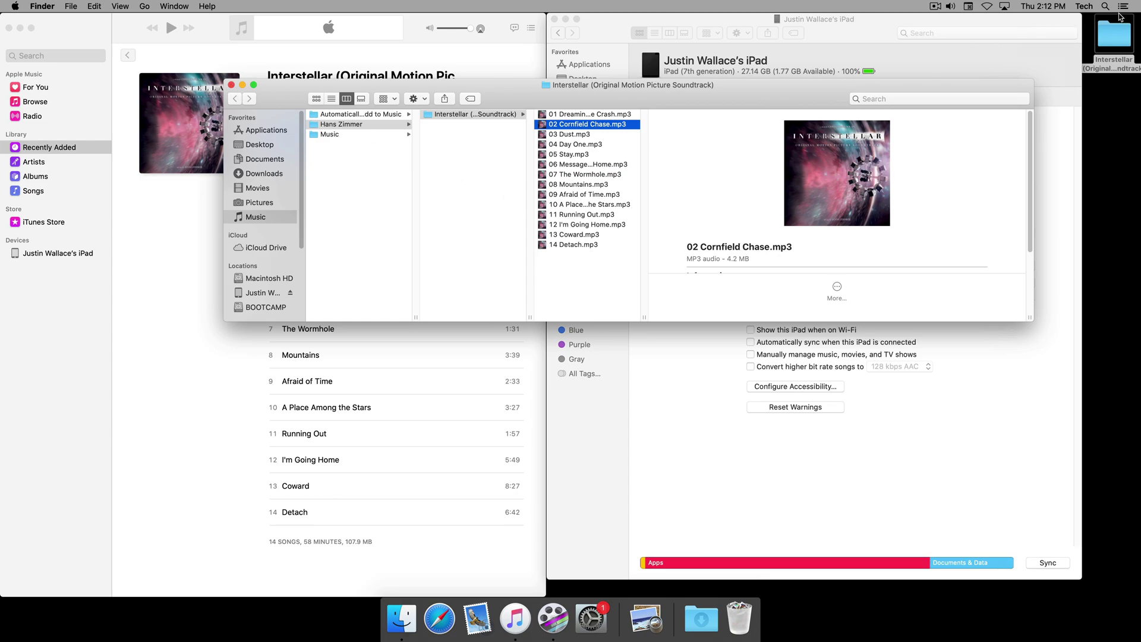
click(1116, 40)
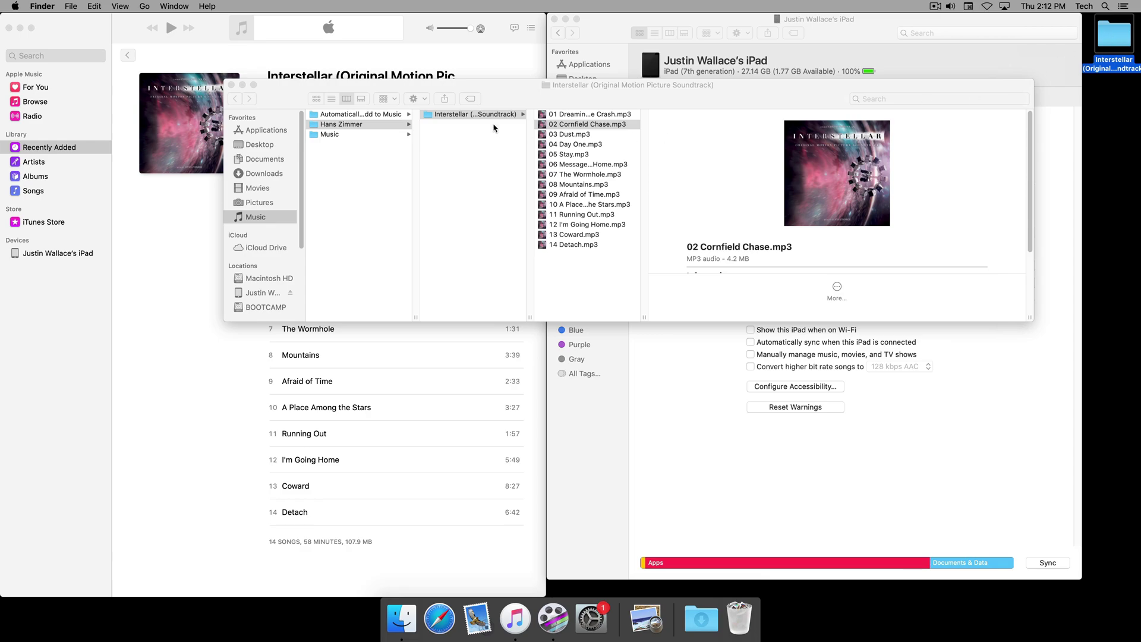
click(231, 85)
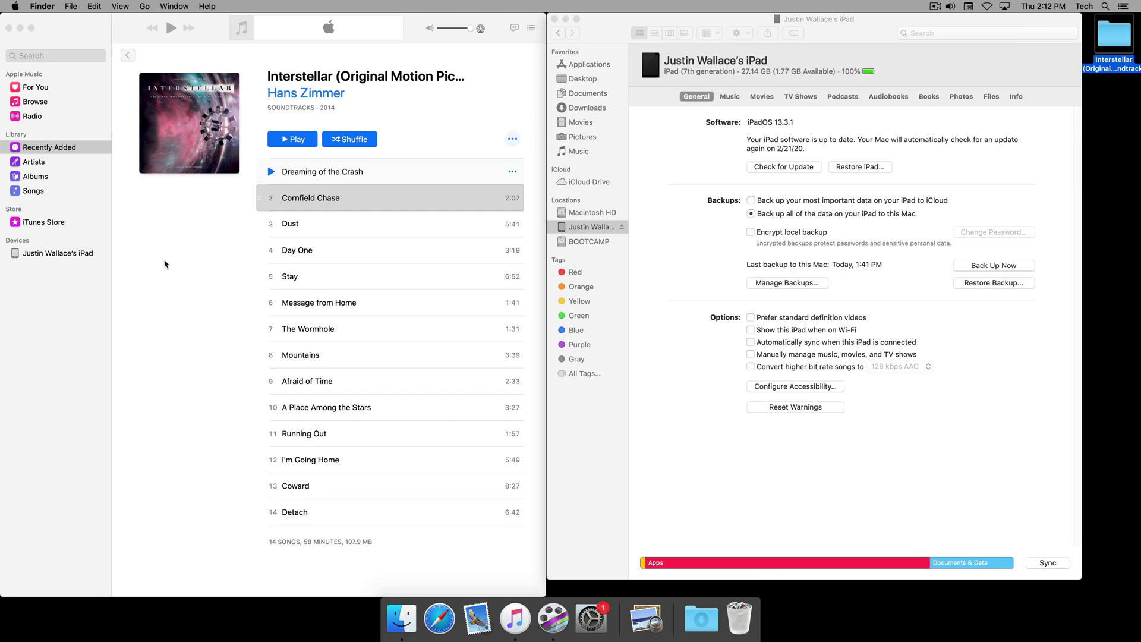
Enable syncing of the entire music library onto the connected iPad and apply the sync
click(165, 263)
click(663, 419)
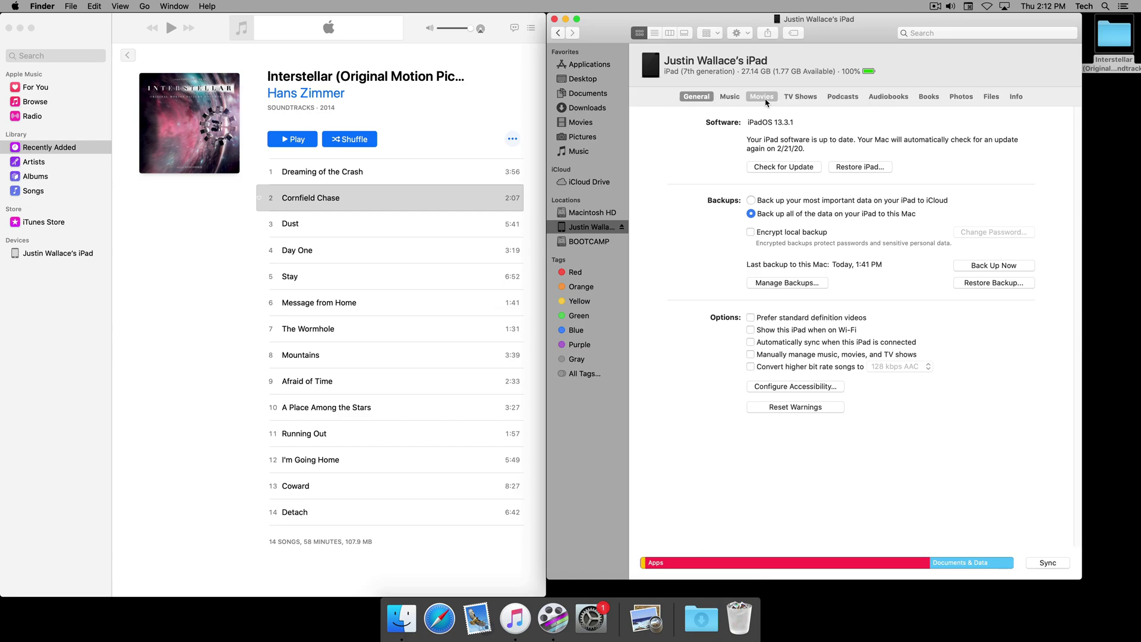
click(721, 100)
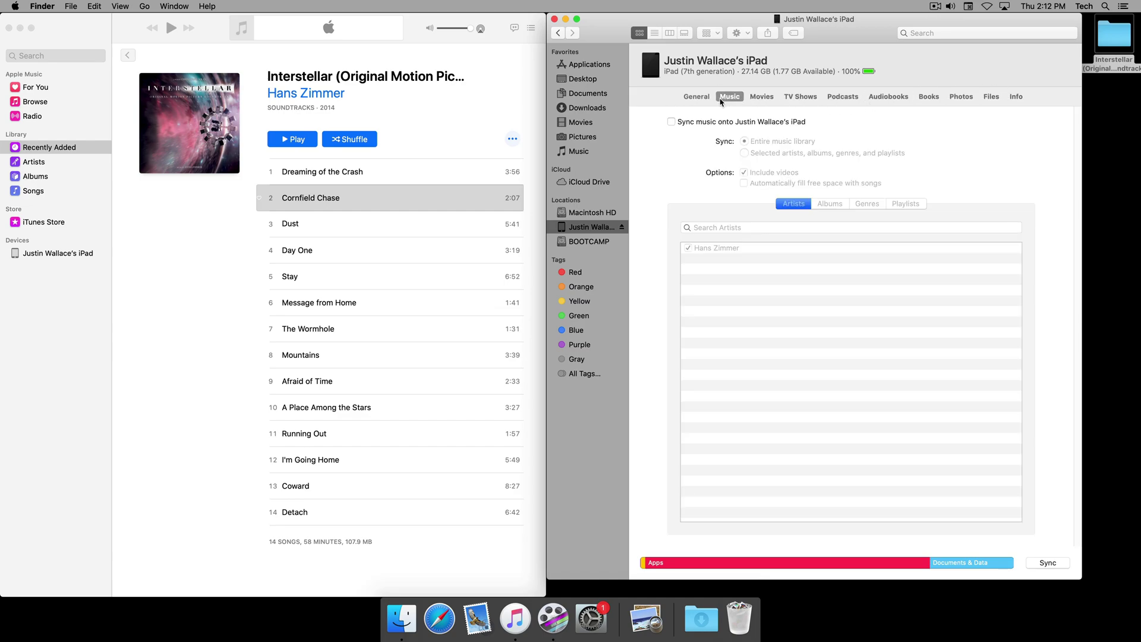
click(671, 122)
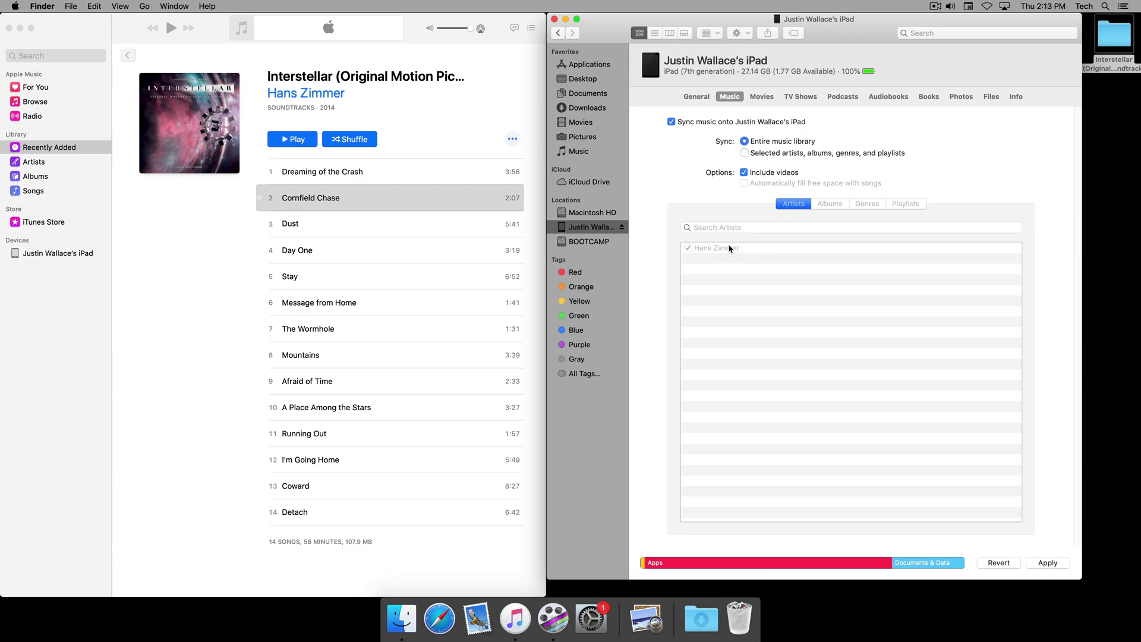
click(1049, 563)
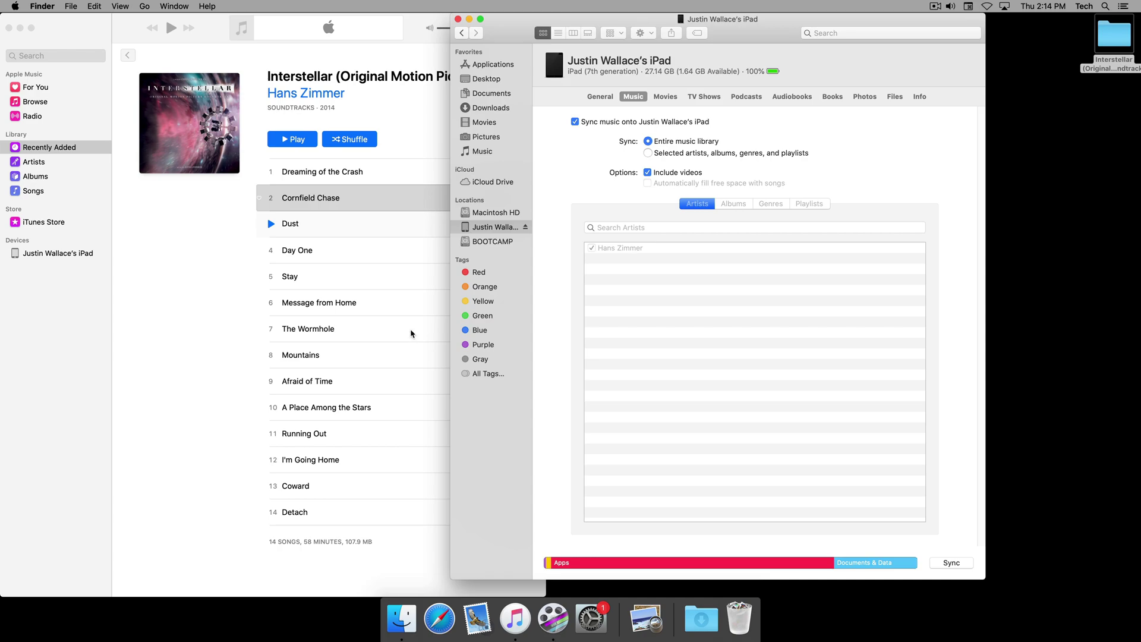
Examine the Music app's library management commands, including Export Library, and return to the iPad's music sync settings in Finder
click(188, 324)
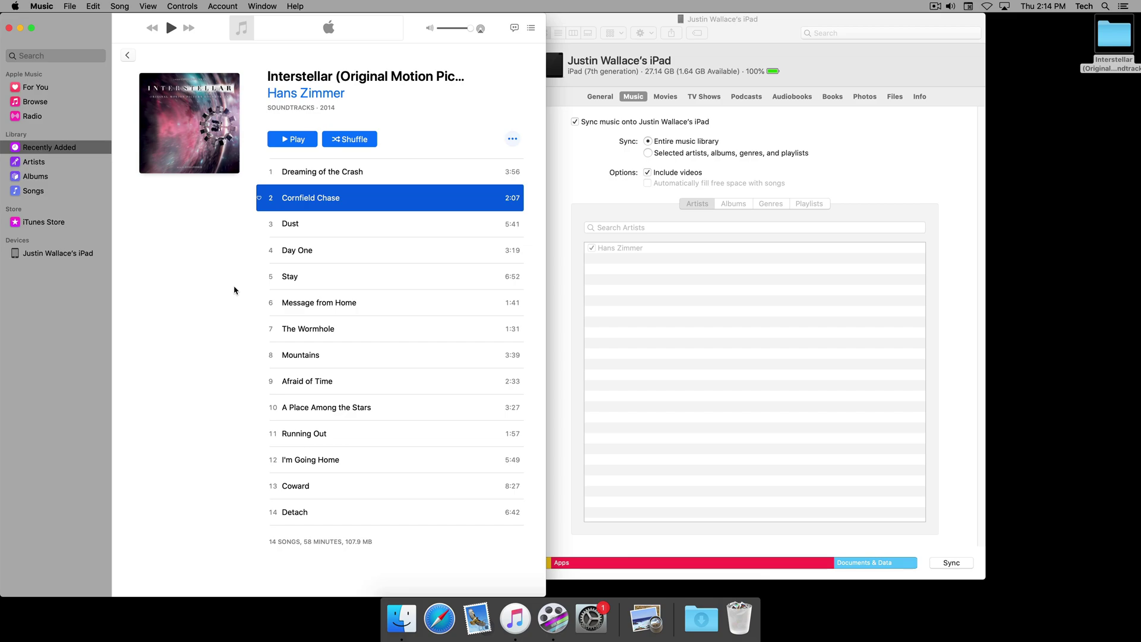
click(205, 279)
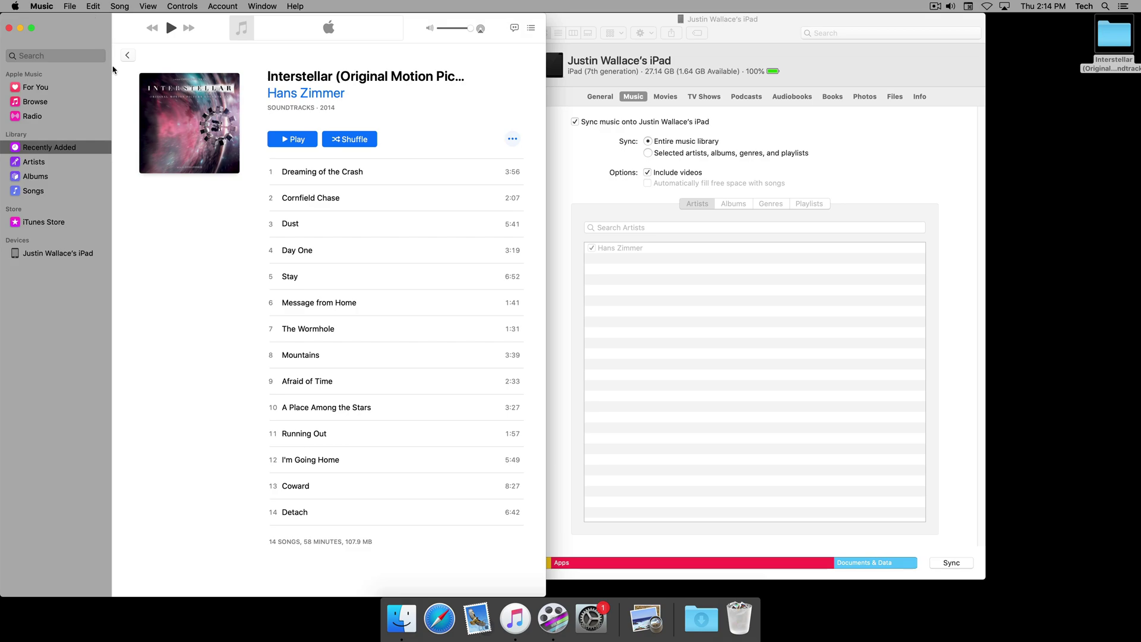
click(70, 5)
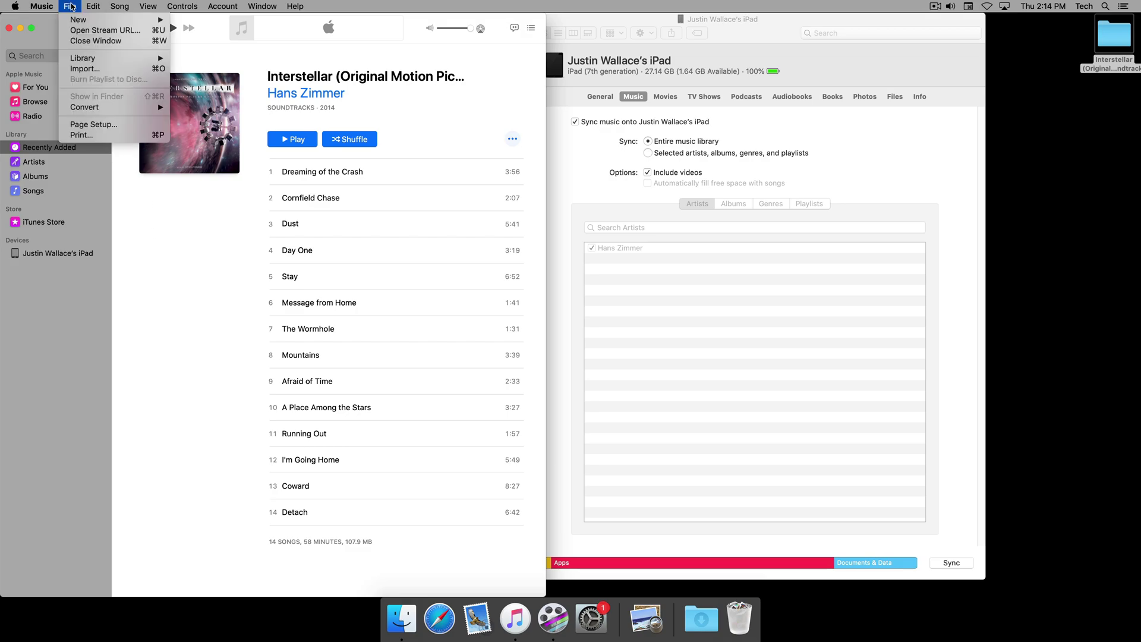
mouse_move(89, 62)
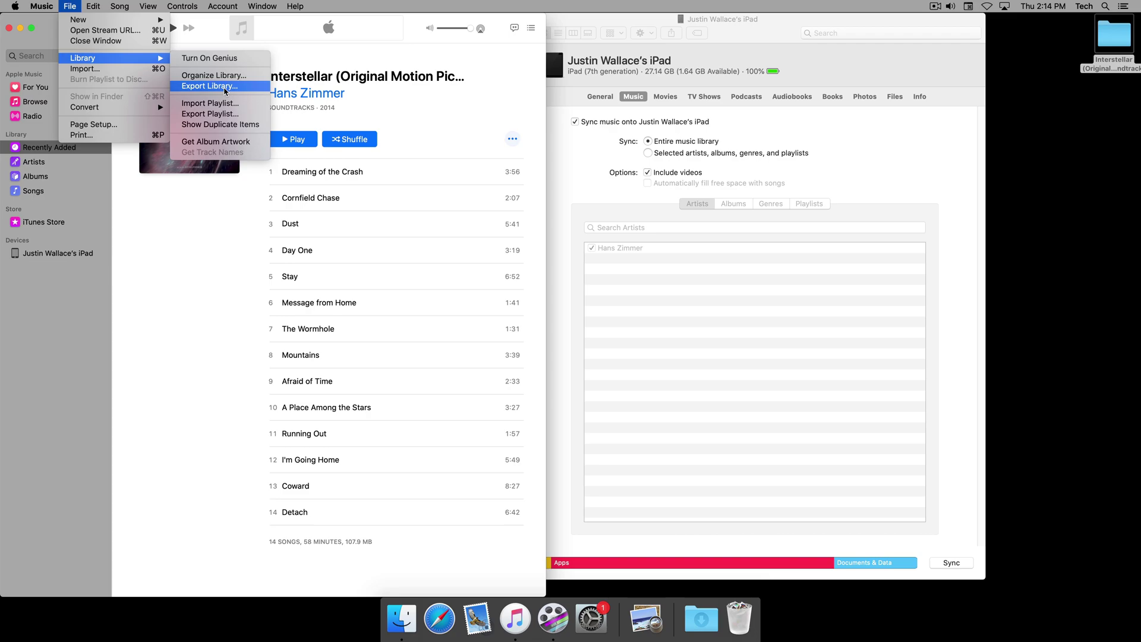
click(240, 251)
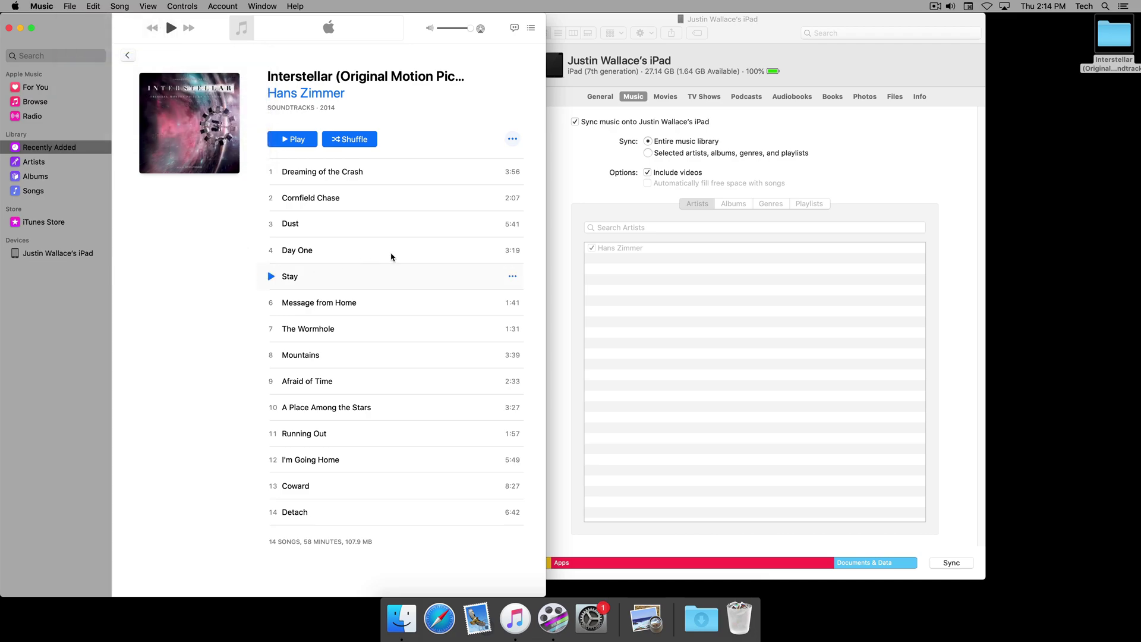
click(577, 162)
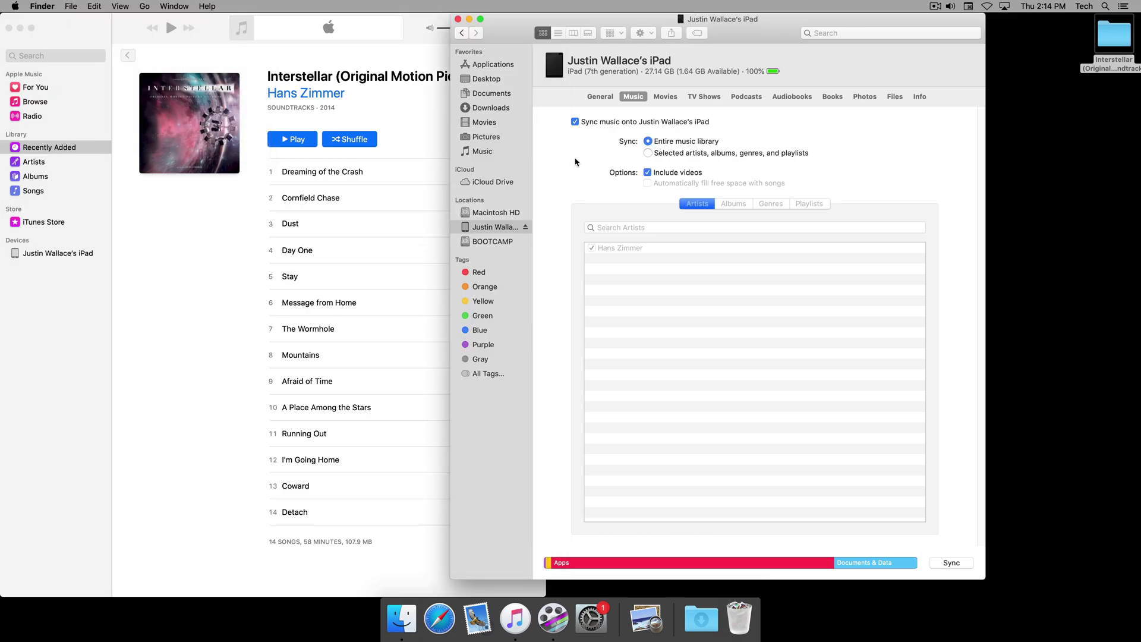